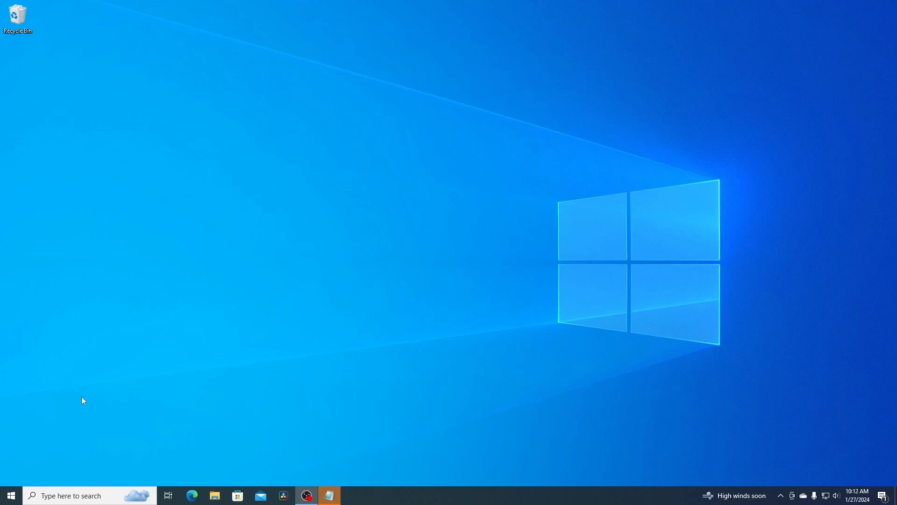
Step: Turn on the Hyper-V Windows feature through Turn Windows features on or off
left_click(64, 496)
type("features")
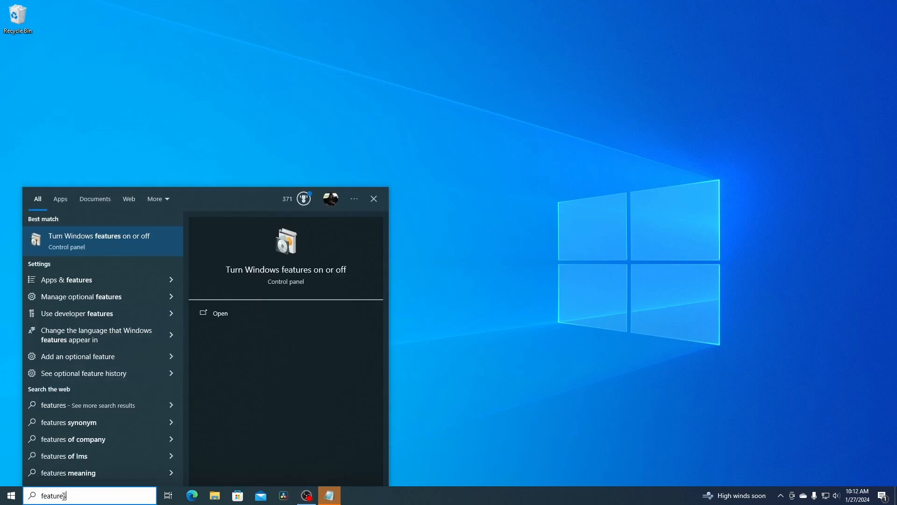
left_click(76, 242)
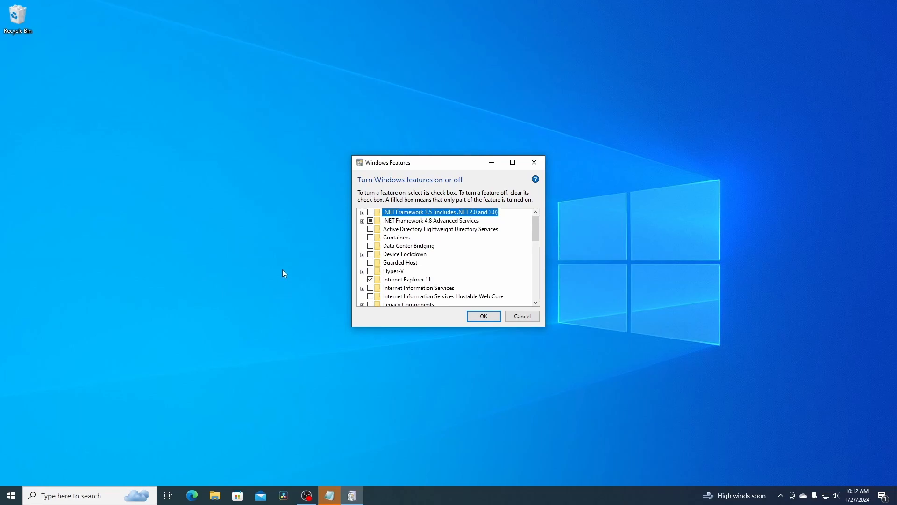
left_click(370, 271)
key("Return")
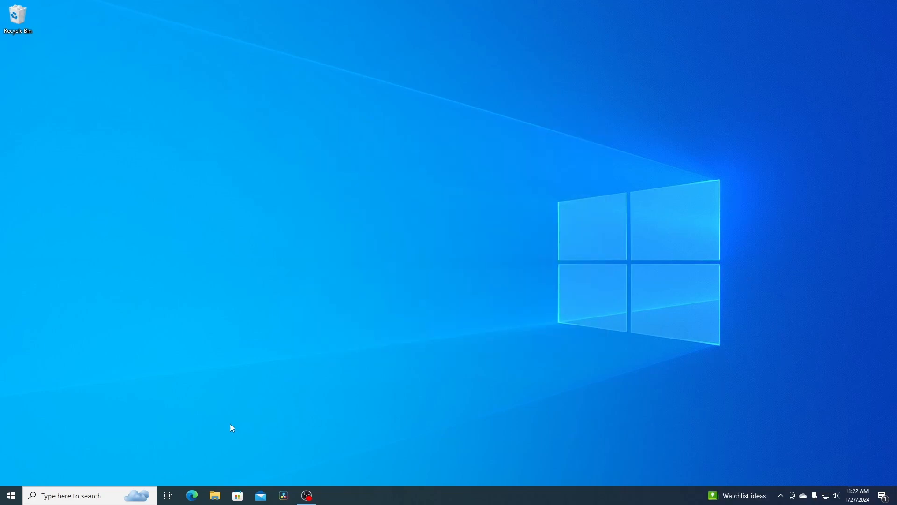
Step: Search for and open Hyper-V Manager
left_click(66, 495)
type("hyp")
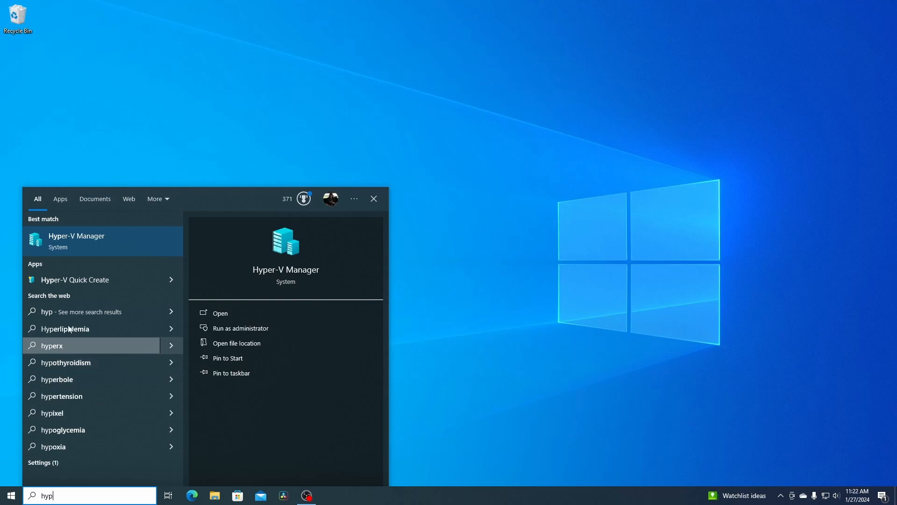
left_click(72, 249)
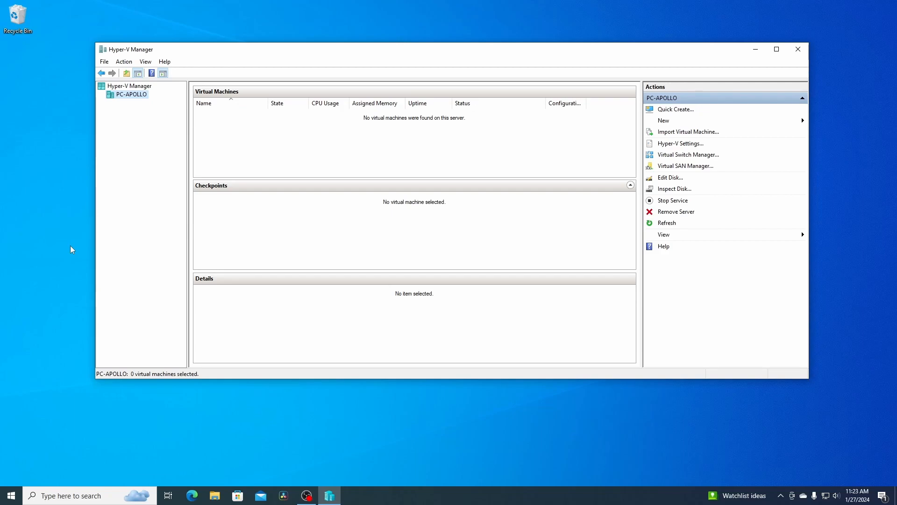
Step: Create an external virtual switch named External on the Realtek network adapter and apply it
left_click(675, 155)
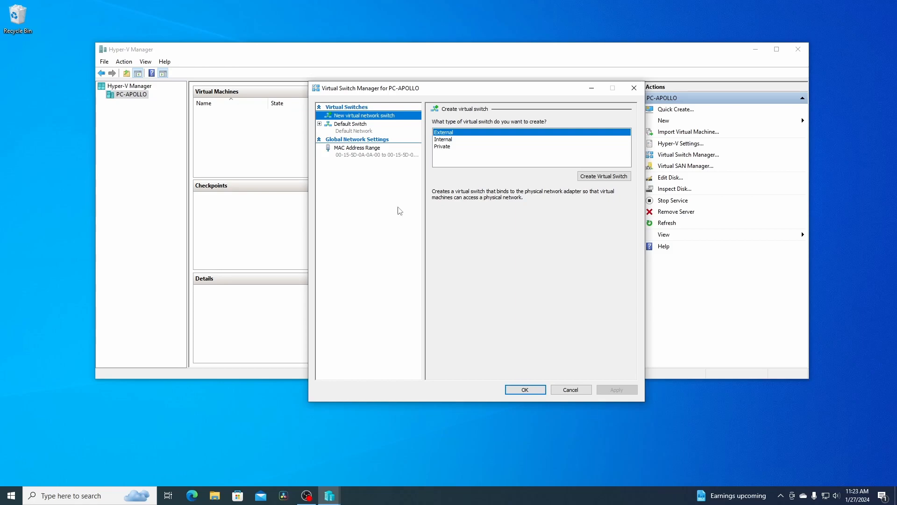
left_click(354, 130)
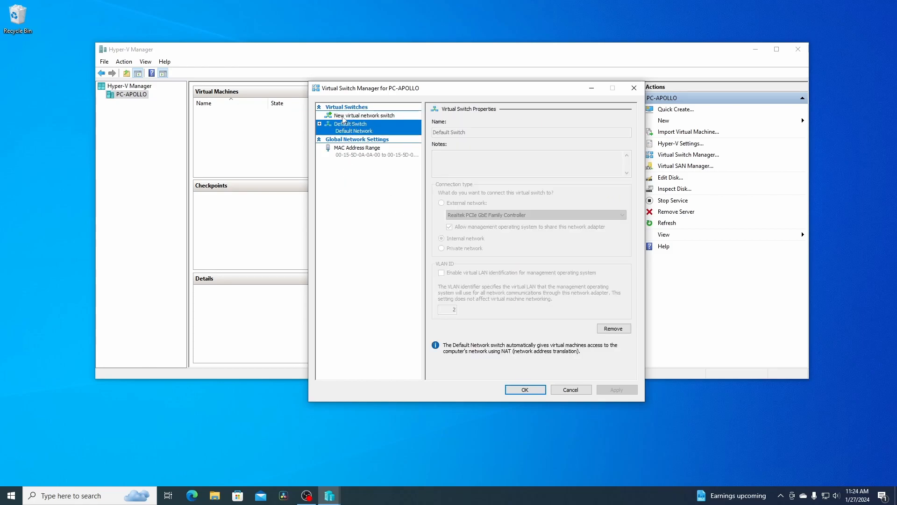
left_click(344, 117)
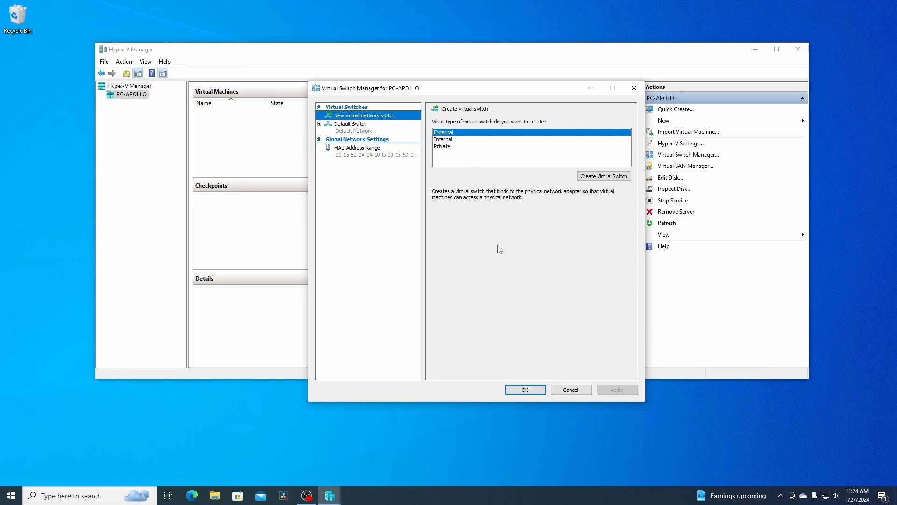
left_click(600, 176)
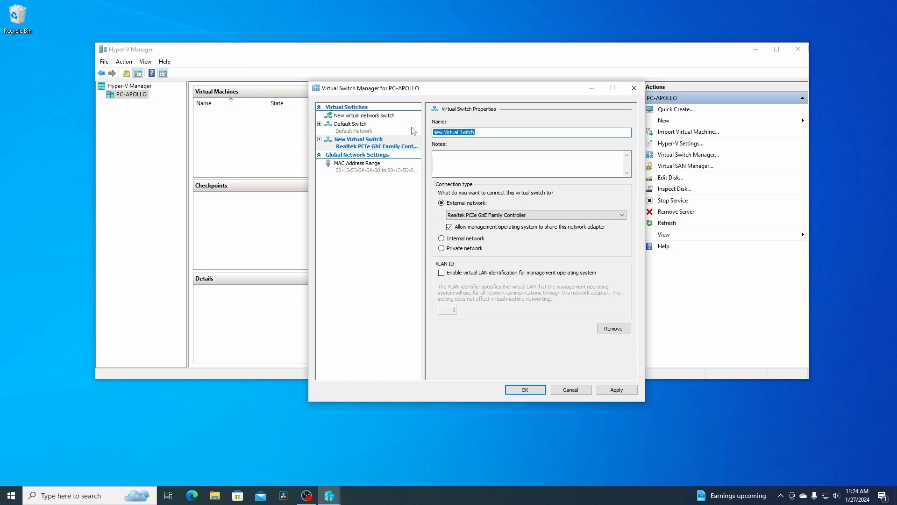
type("External")
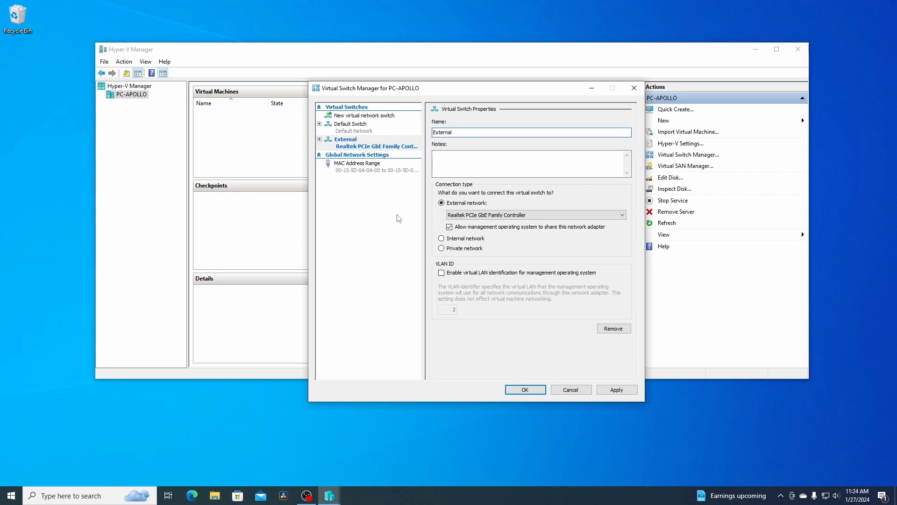
left_click(611, 390)
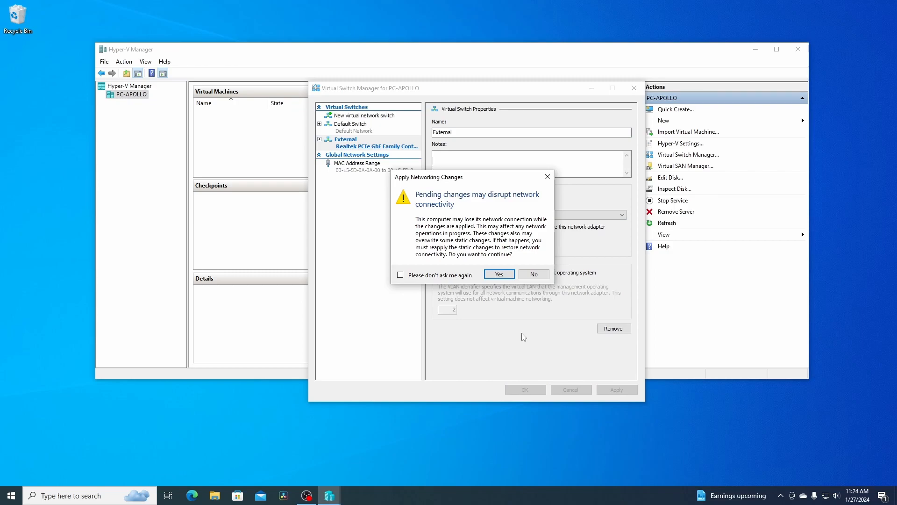
left_click(499, 275)
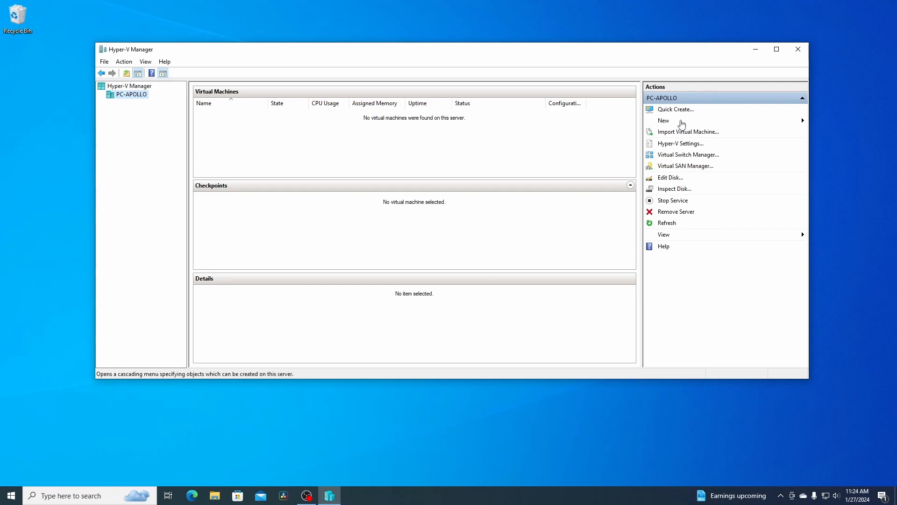
Step: Start the New Virtual Machine wizard for the host PC-APOLLO and move past the introduction
left_click(683, 124)
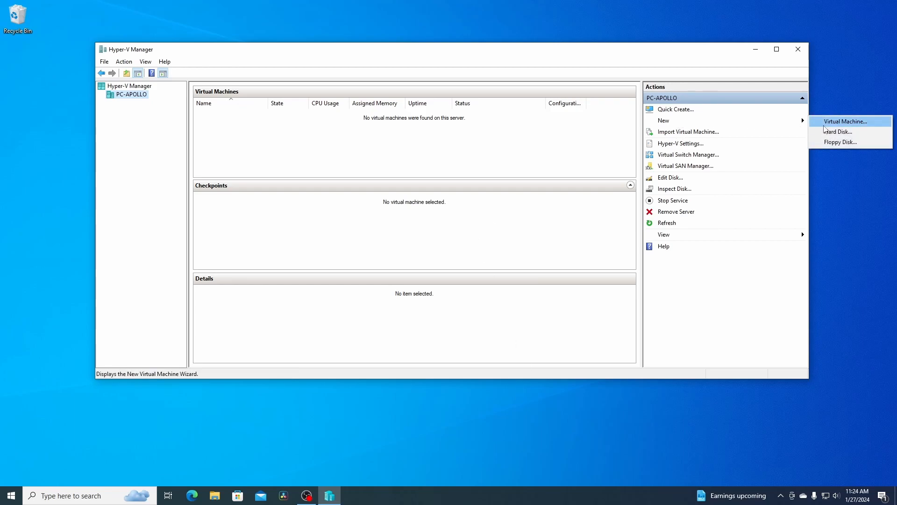
left_click(172, 163)
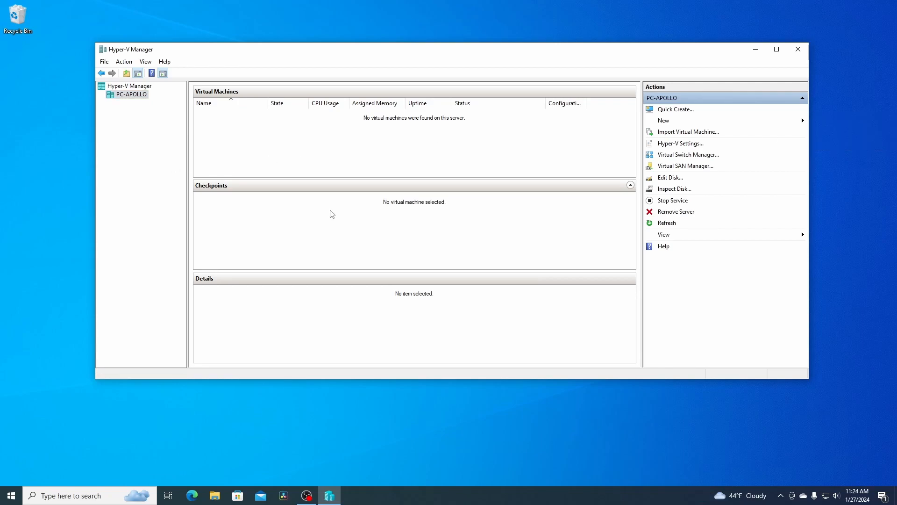
right_click(120, 96)
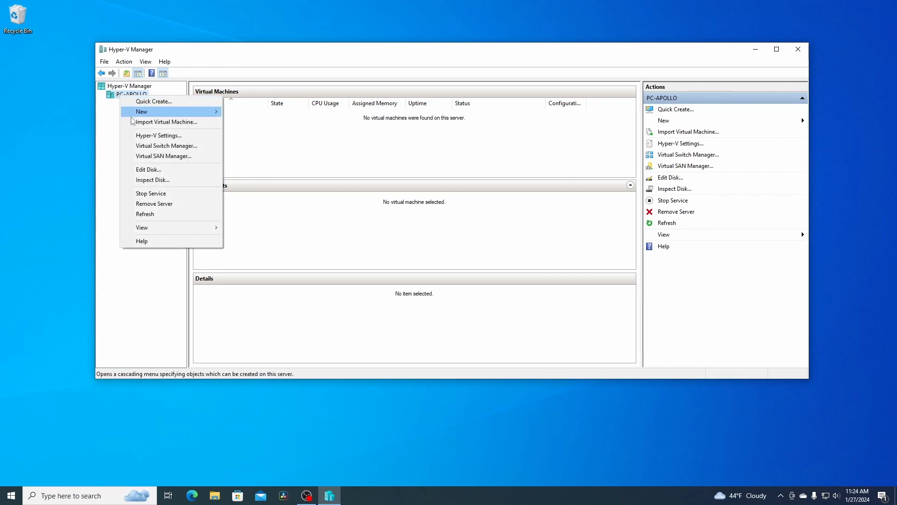
mouse_move(205, 111)
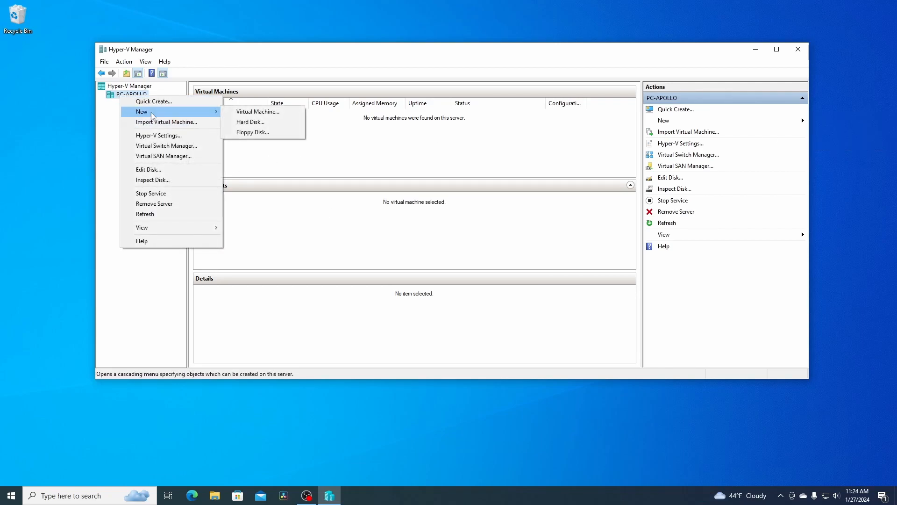
left_click(244, 113)
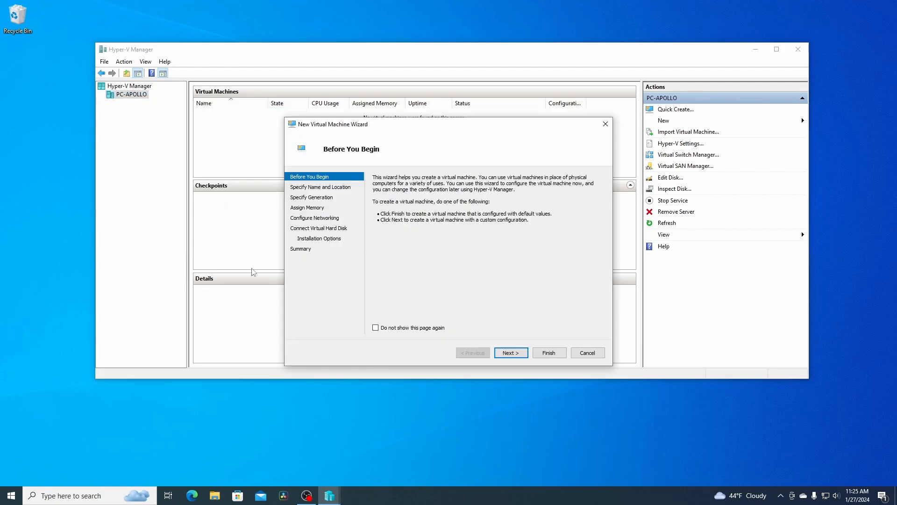
left_click(510, 353)
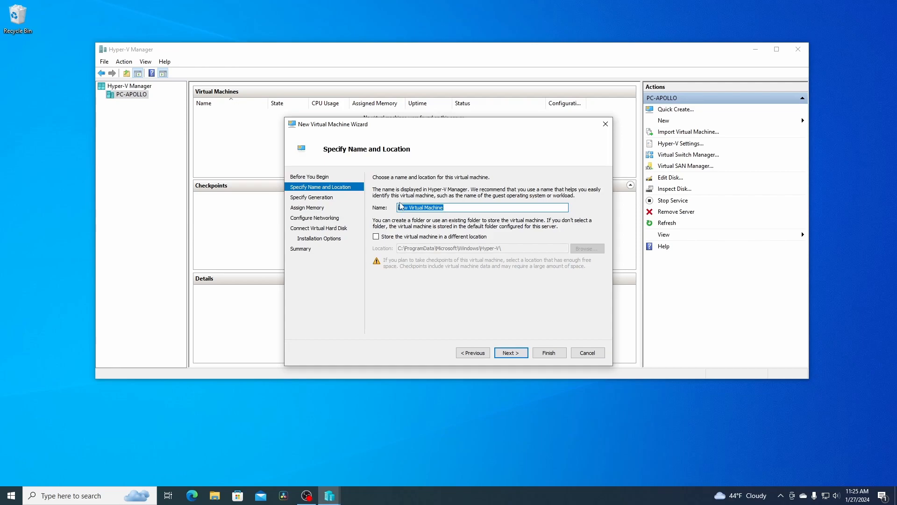
Step: Name the virtual machine Ubuntu and keep Generation 1
type("Ubuntu")
left_click(511, 353)
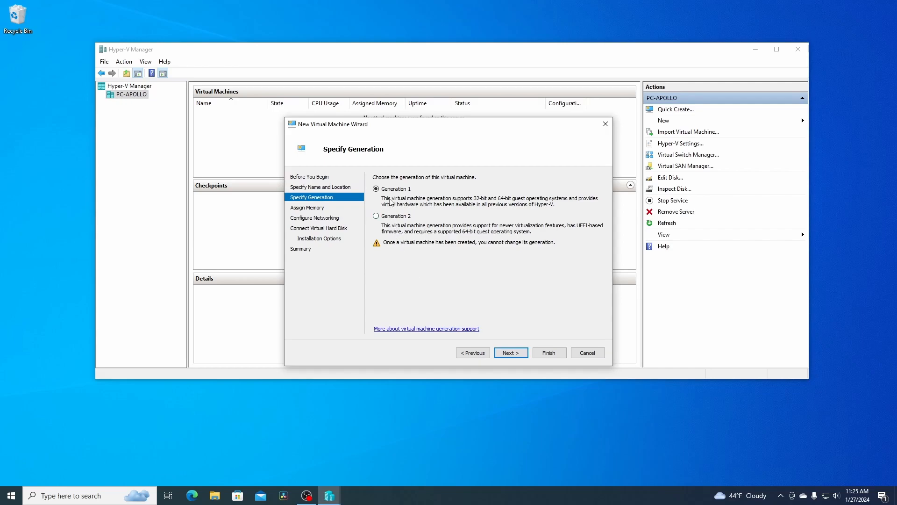
left_click(512, 357)
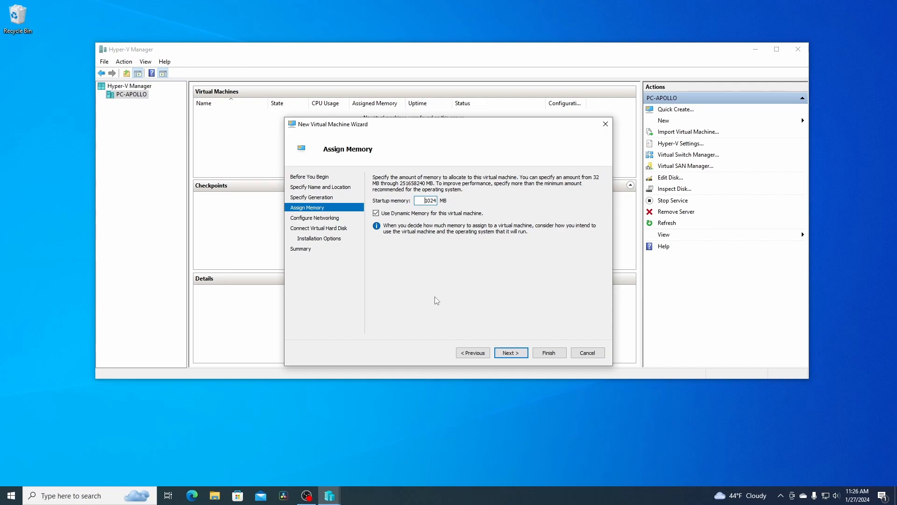
Step: Set the startup memory to 2048 MB and turn off Dynamic Memory
double_click(430, 201)
type("2048")
left_click(376, 213)
left_click(509, 354)
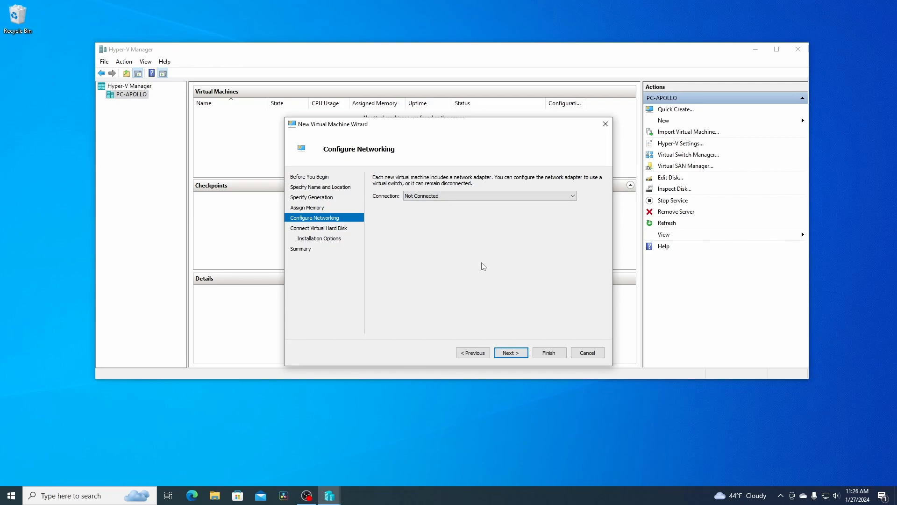
Step: Connect the virtual machine's network adapter to the External switch
left_click(487, 196)
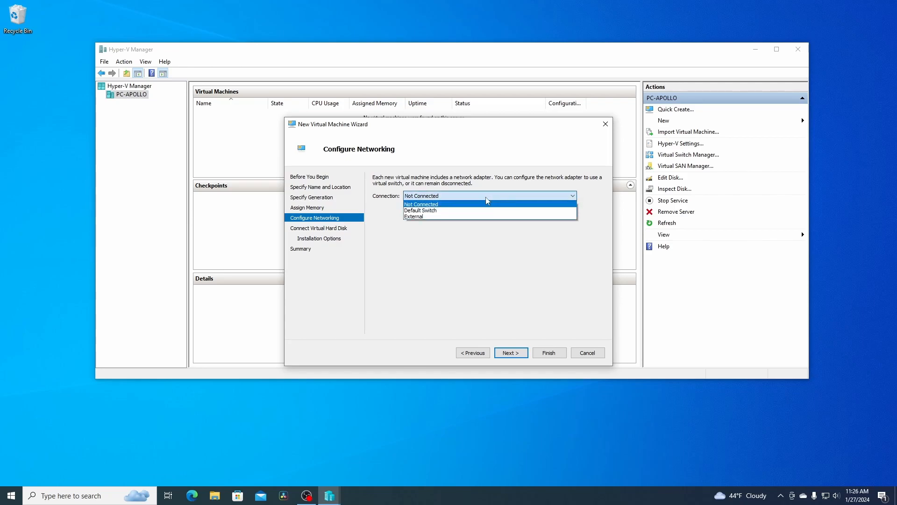
left_click(419, 218)
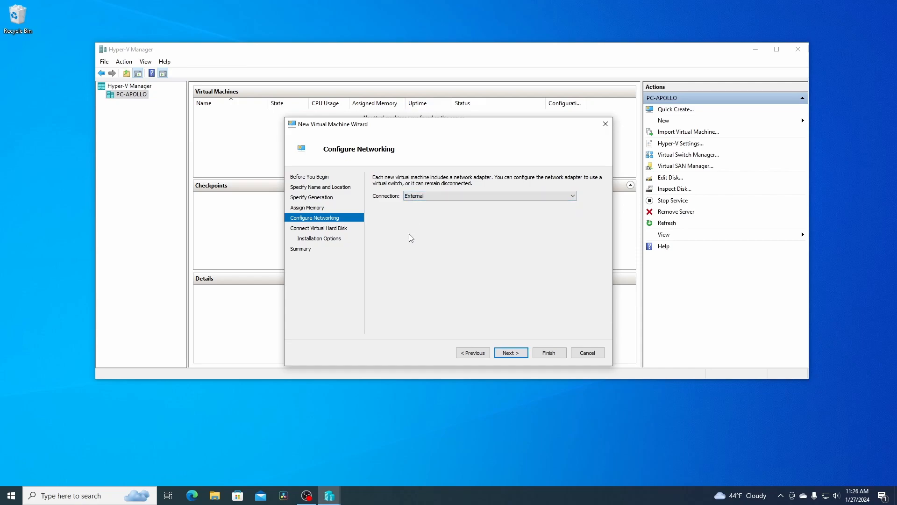
left_click(430, 197)
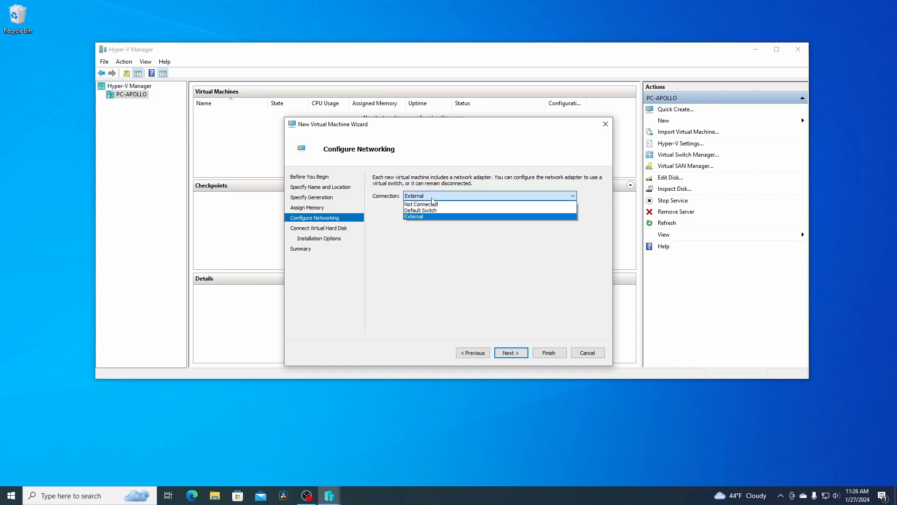
left_click(421, 218)
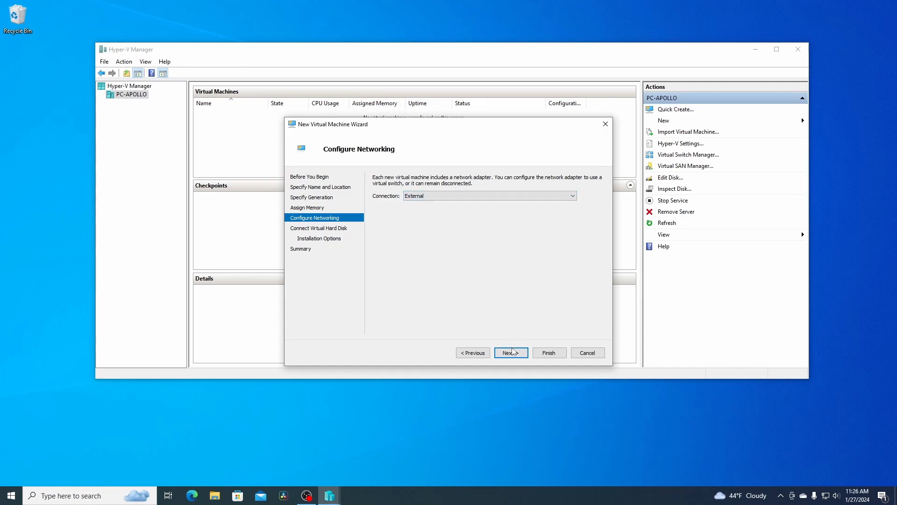
left_click(511, 354)
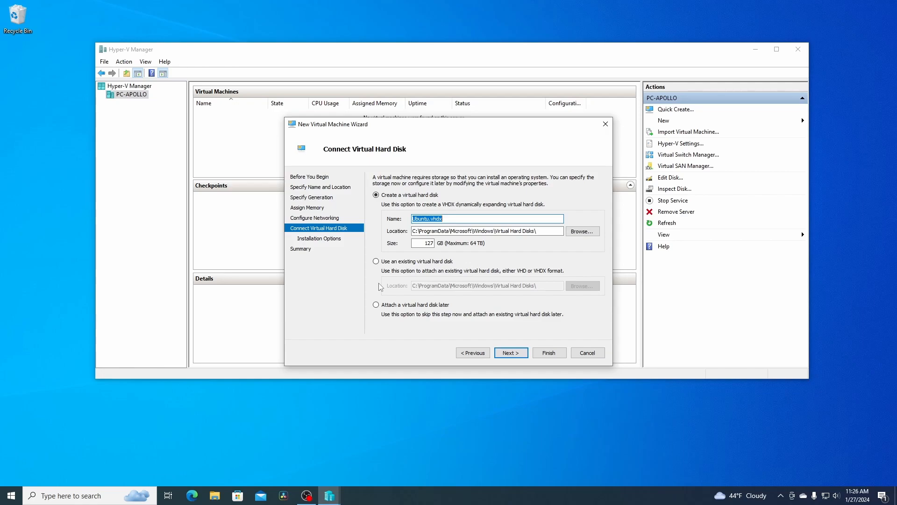
Step: Set the new virtual hard disk size to 32 GB
double_click(423, 244)
type("32")
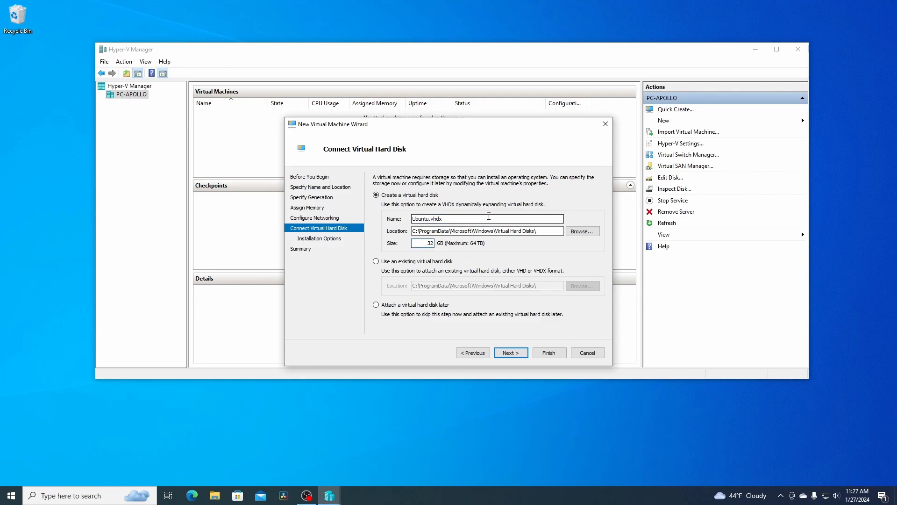
key("Return")
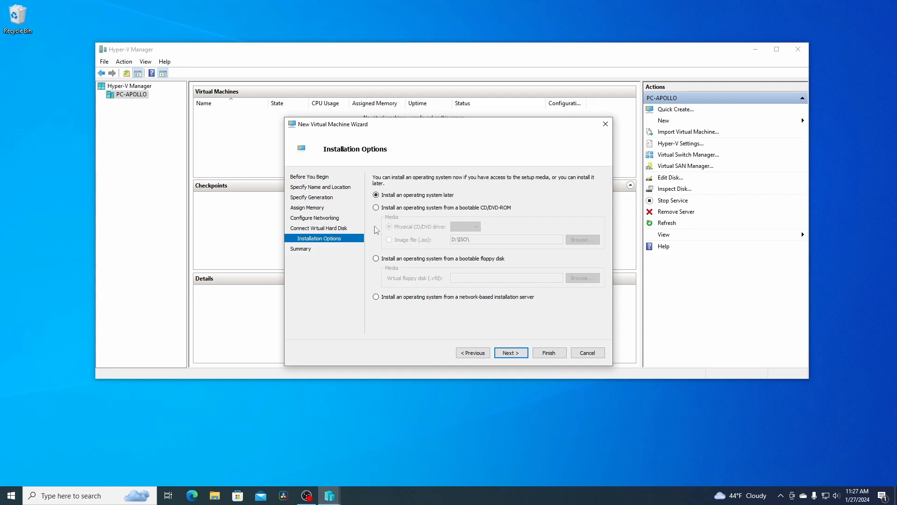
Step: Install the OS from the Ubuntu-22.04.1-Desktop ISO image file and finish creating the virtual machine
left_click(376, 207)
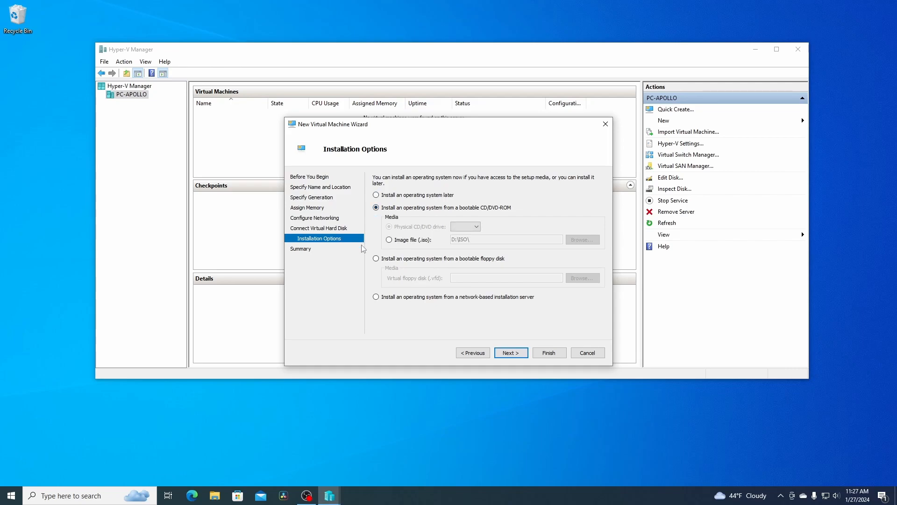
left_click(390, 241)
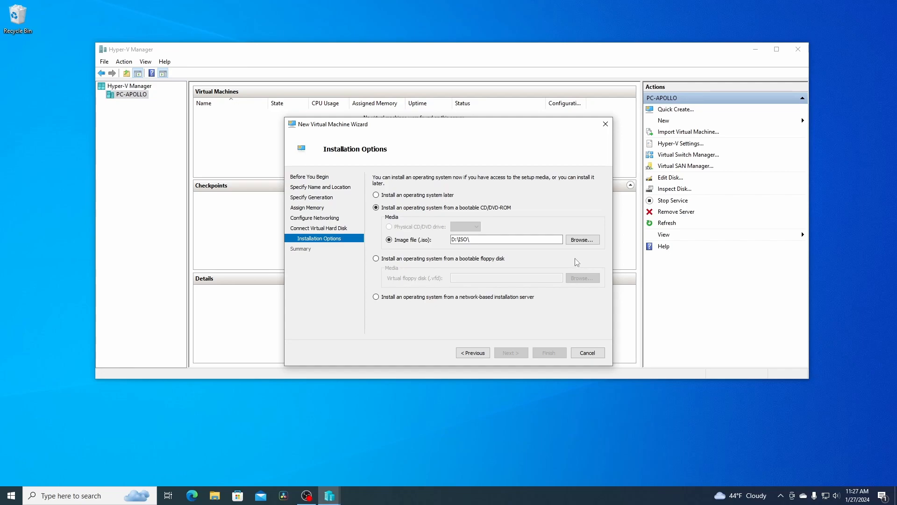
left_click(582, 240)
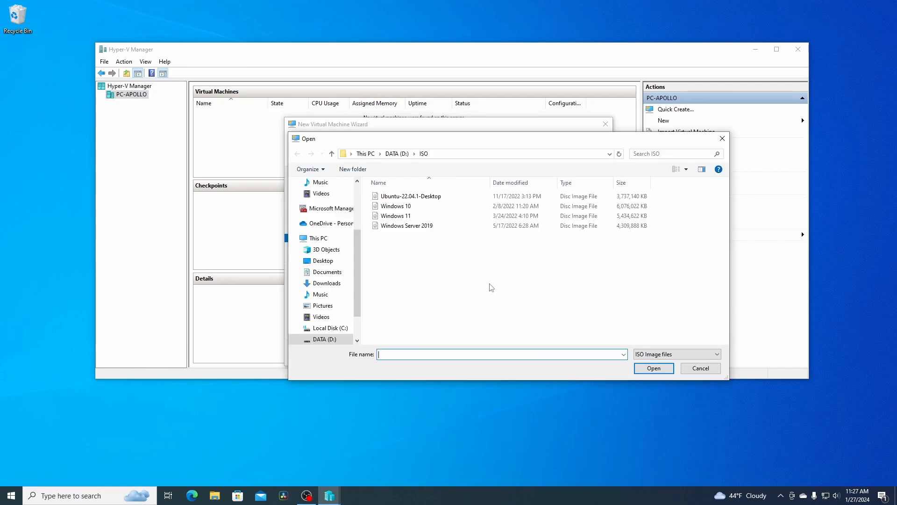
left_click(391, 198)
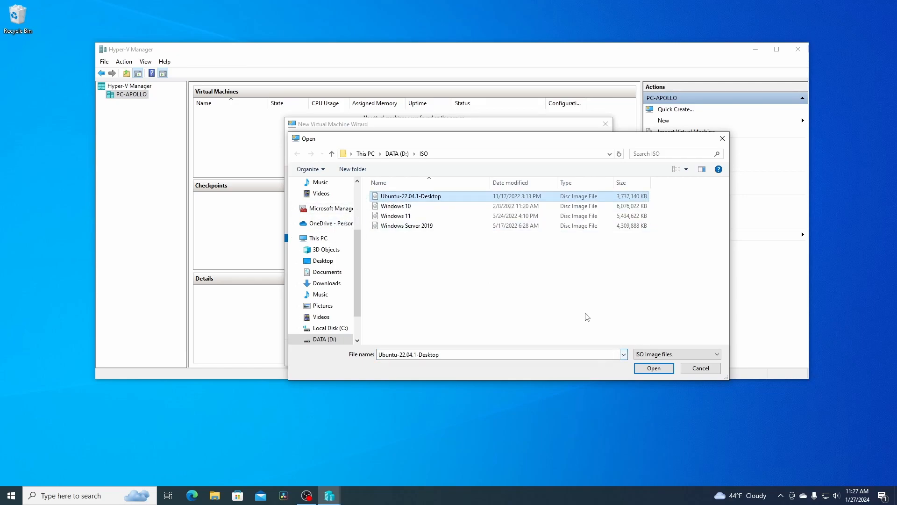
left_click(649, 370)
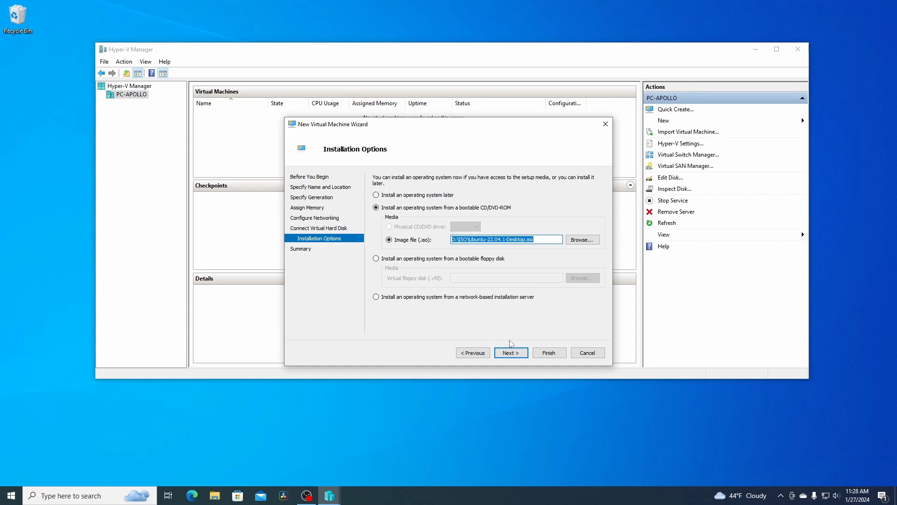
left_click(511, 353)
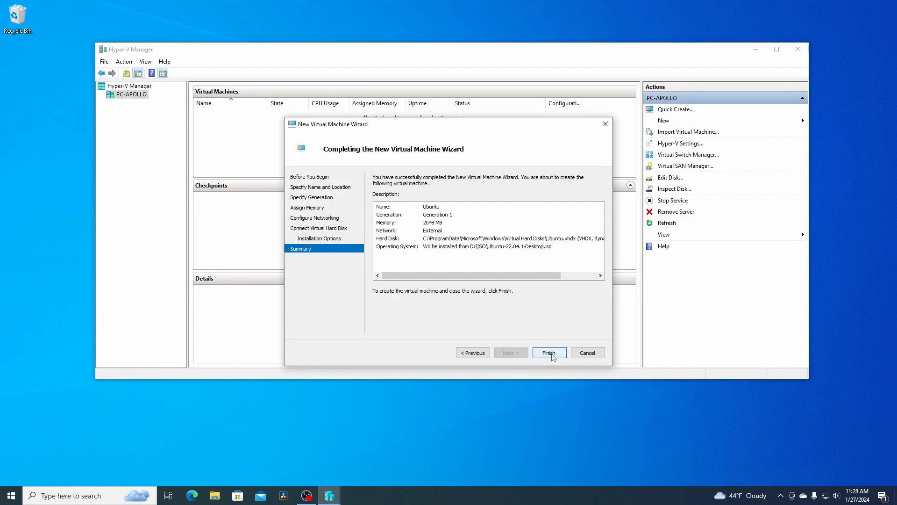
left_click(549, 353)
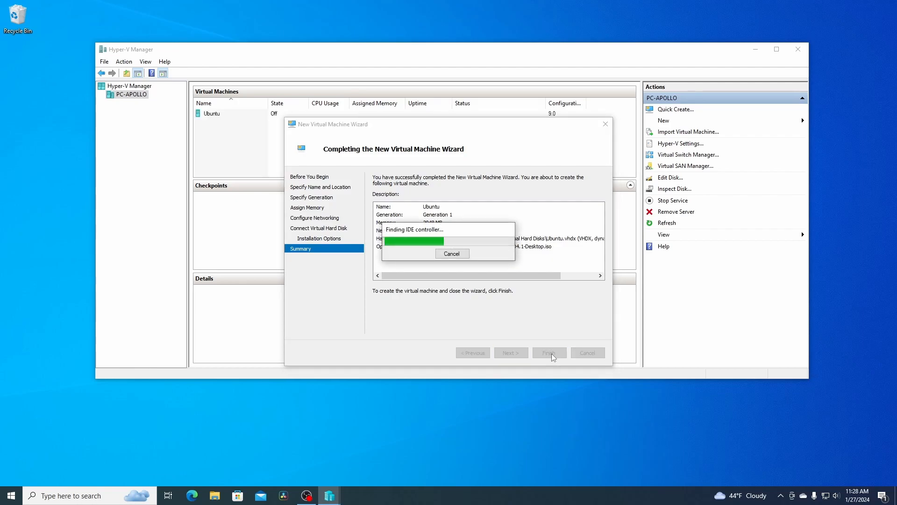
Step: Set the Ubuntu virtual machine's number of virtual processors to 2 and apply the settings
right_click(217, 115)
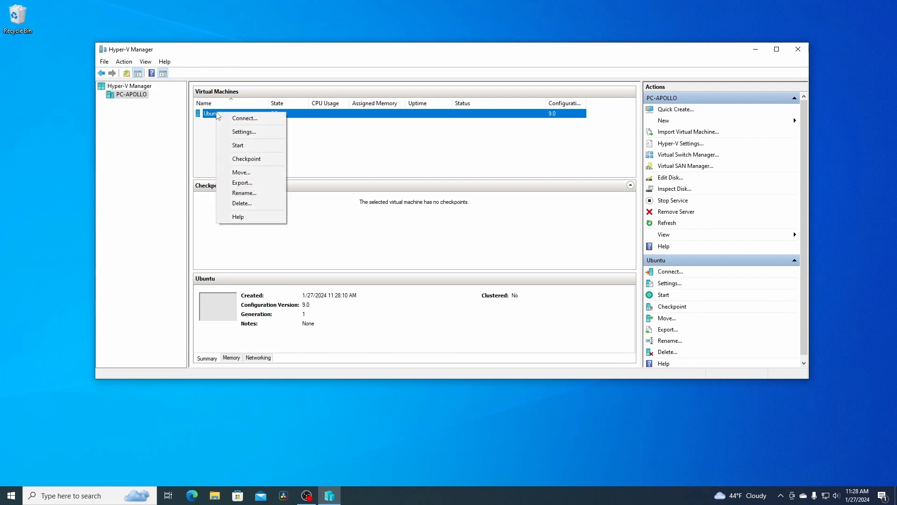
left_click(233, 132)
left_click(347, 179)
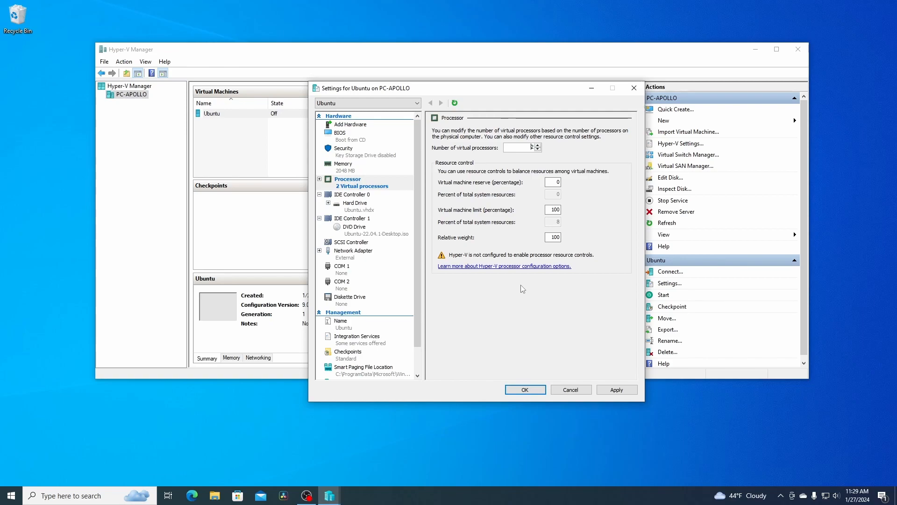
left_click(614, 390)
left_click(526, 389)
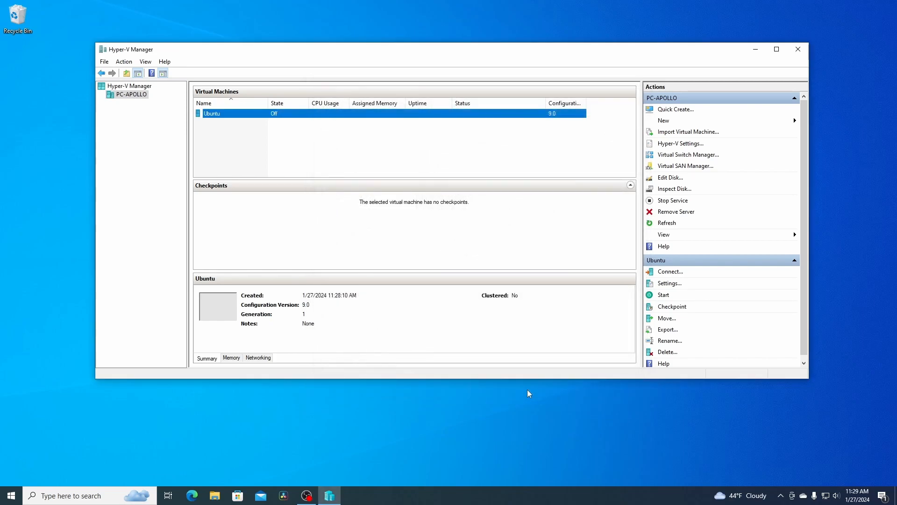
Step: Open a connection to the Ubuntu virtual machine, start it, and boot the Try or Install Ubuntu entry
double_click(213, 116)
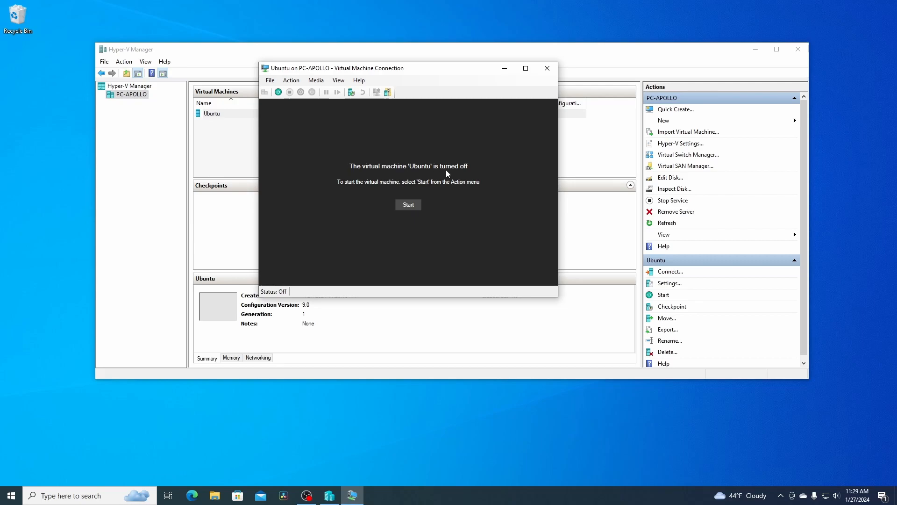
left_click(413, 208)
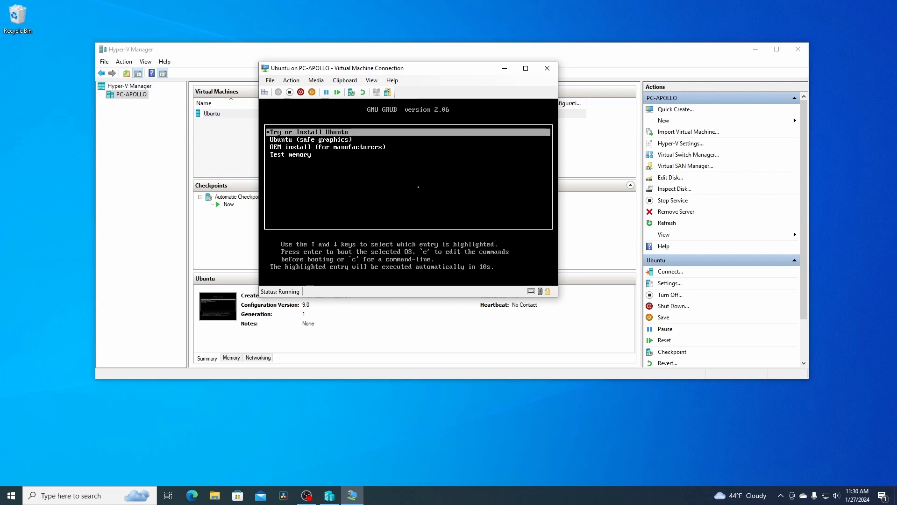
key("Return")
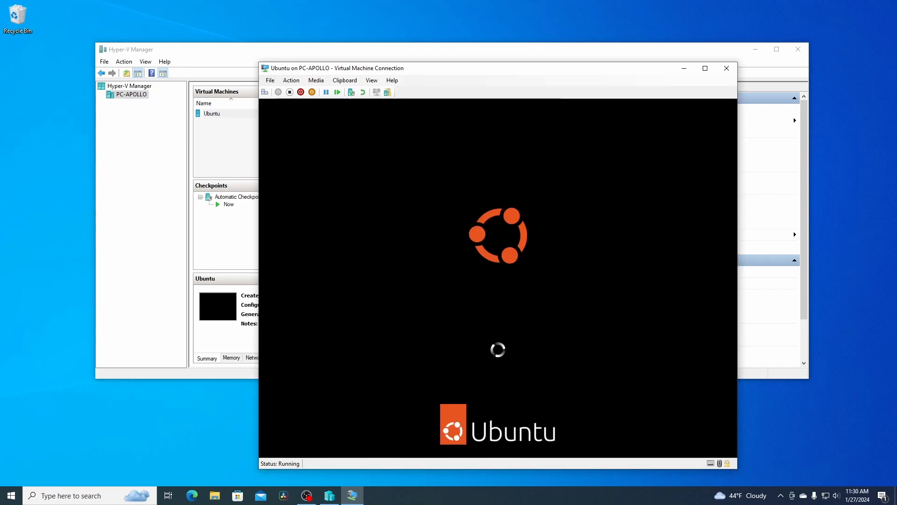